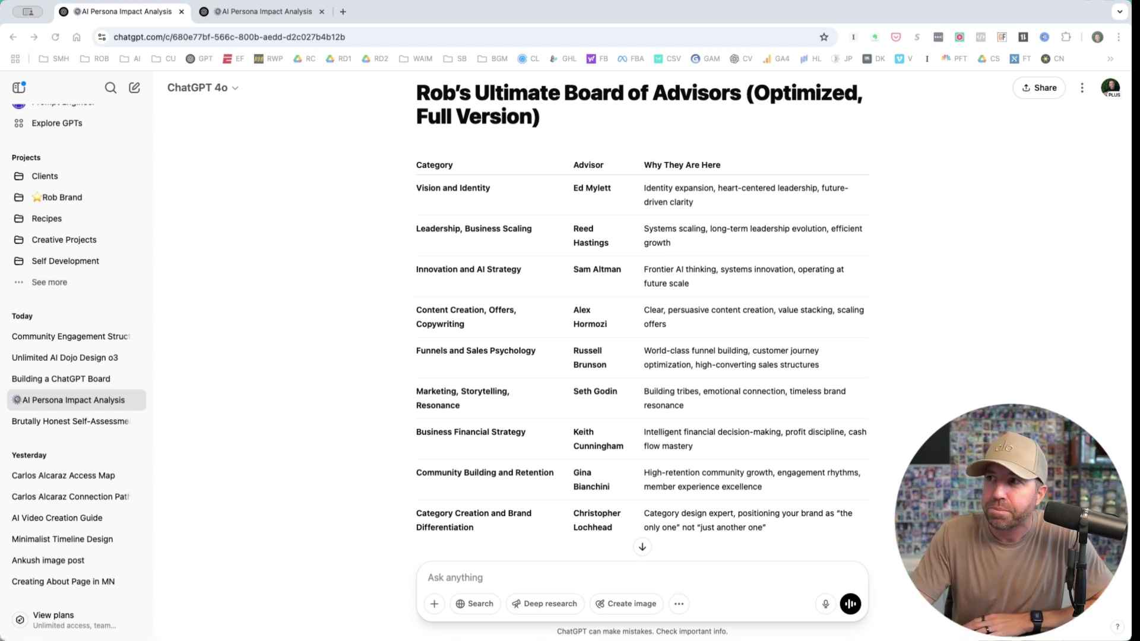
- Switch to the other persona conversation tab and read through the default, Ed Mylett and Future Rob comparison to 'Big Insight'
{"action": "key", "text": "ctrl+Tab"}
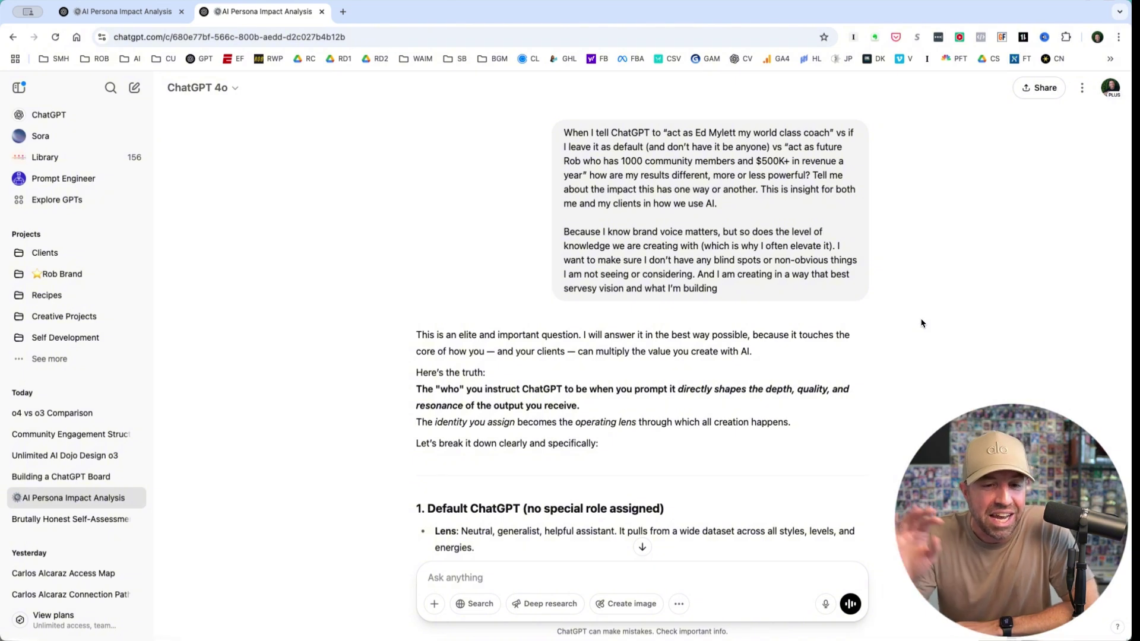
{"action": "scroll", "coordinate": [879, 415], "scroll_direction": "down", "scroll_amount": 3}
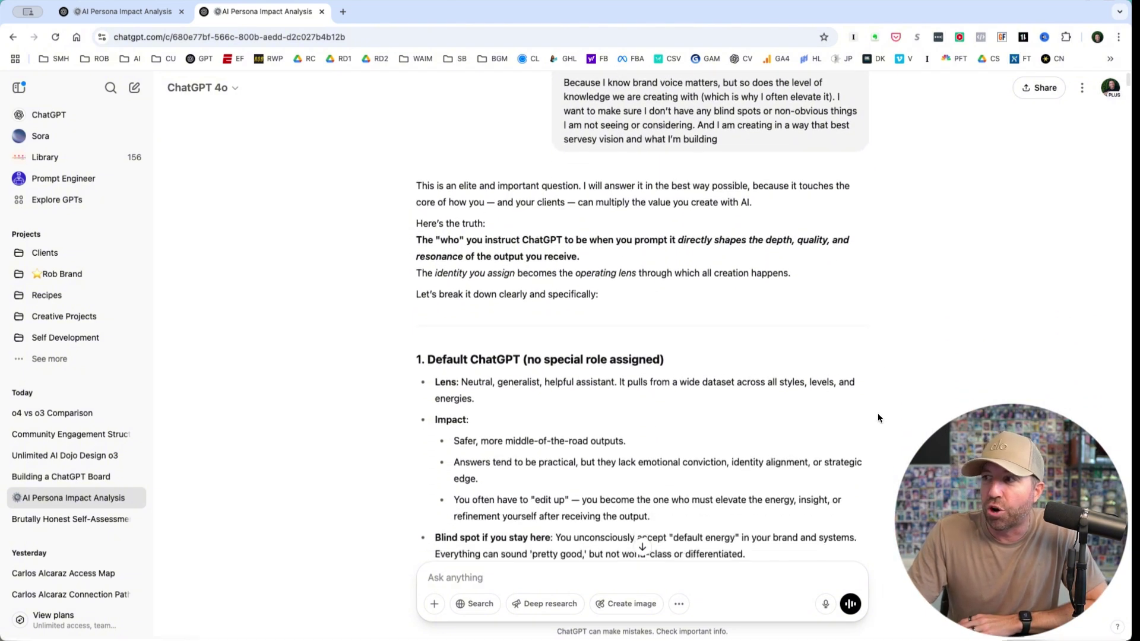
{"action": "scroll", "coordinate": [877, 418], "scroll_direction": "down", "scroll_amount": 1}
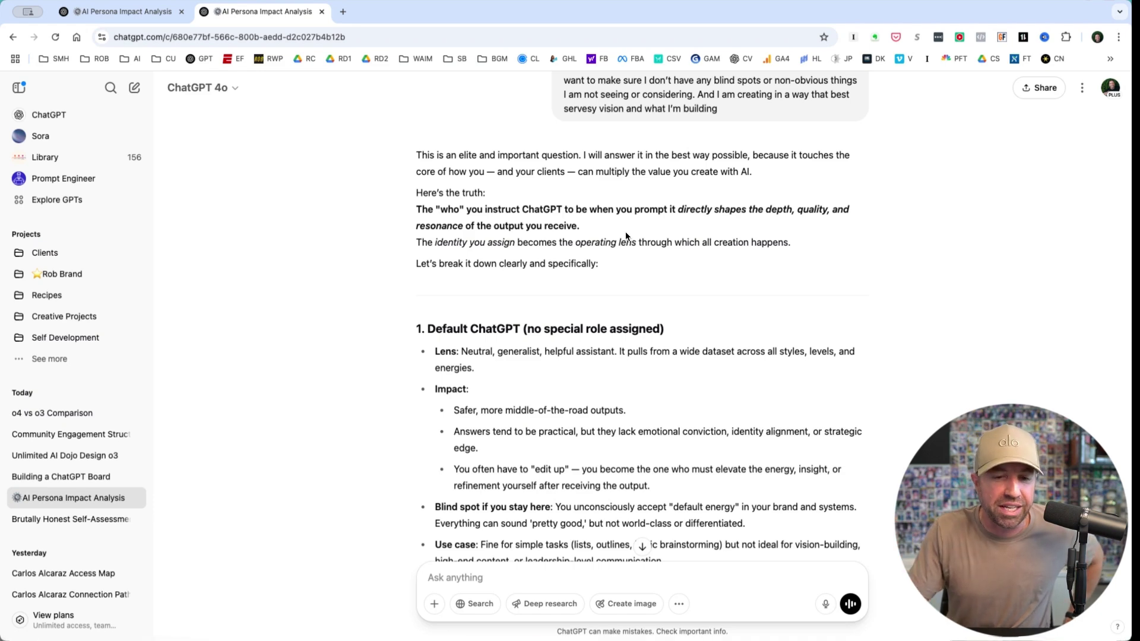
{"action": "scroll", "coordinate": [811, 417], "scroll_direction": "down", "scroll_amount": 3}
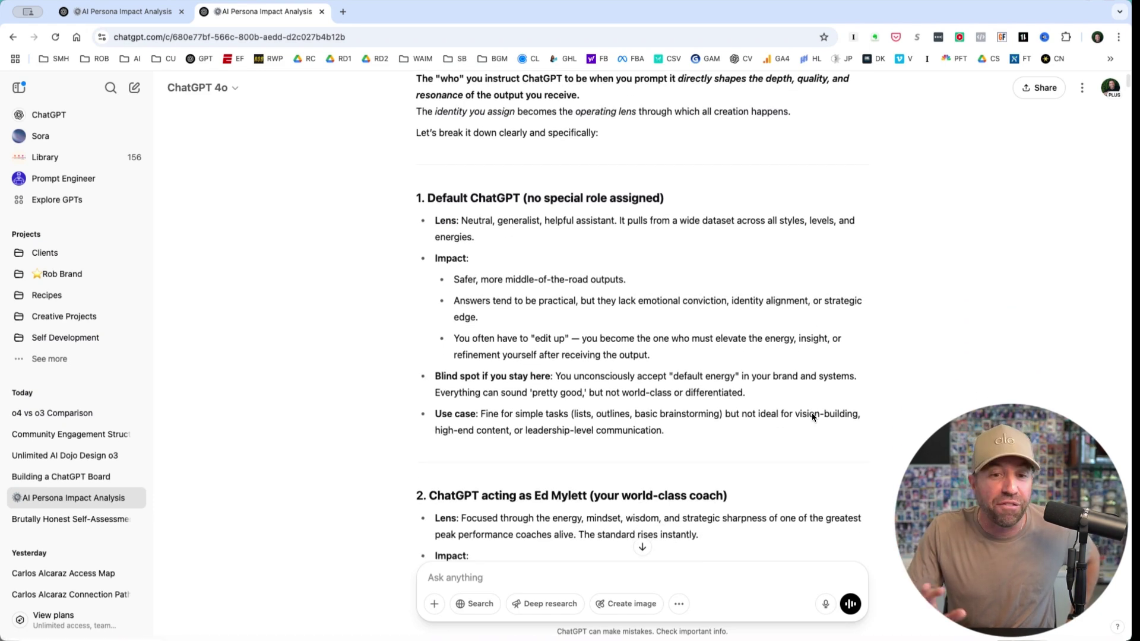
{"action": "scroll", "coordinate": [812, 413], "scroll_direction": "down", "scroll_amount": 2}
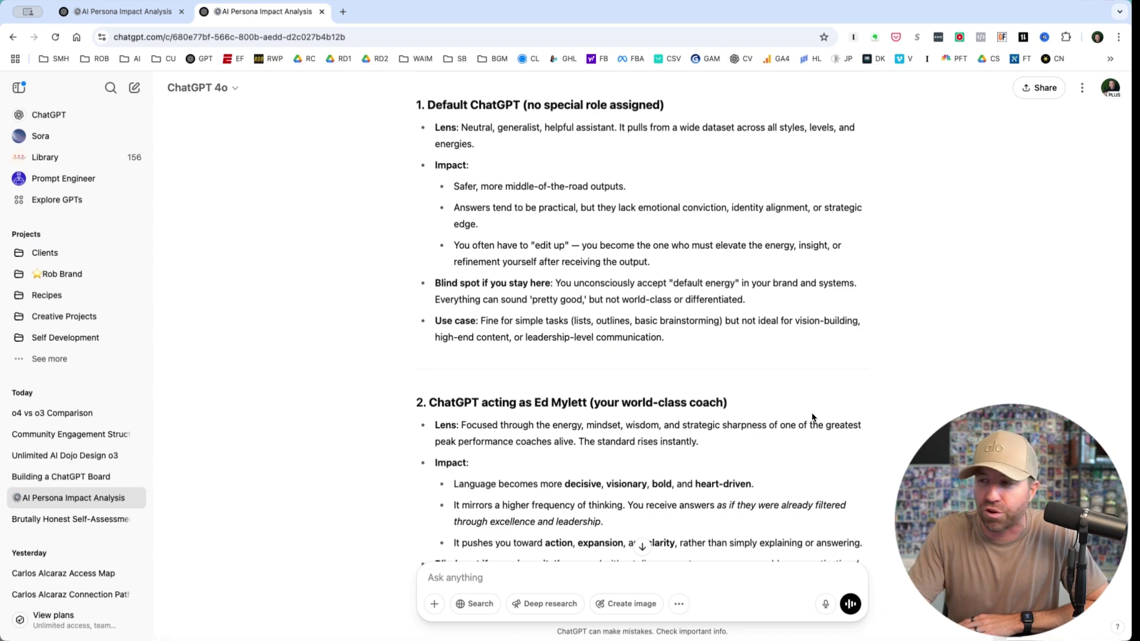
{"action": "scroll", "coordinate": [812, 417], "scroll_direction": "down", "scroll_amount": 5}
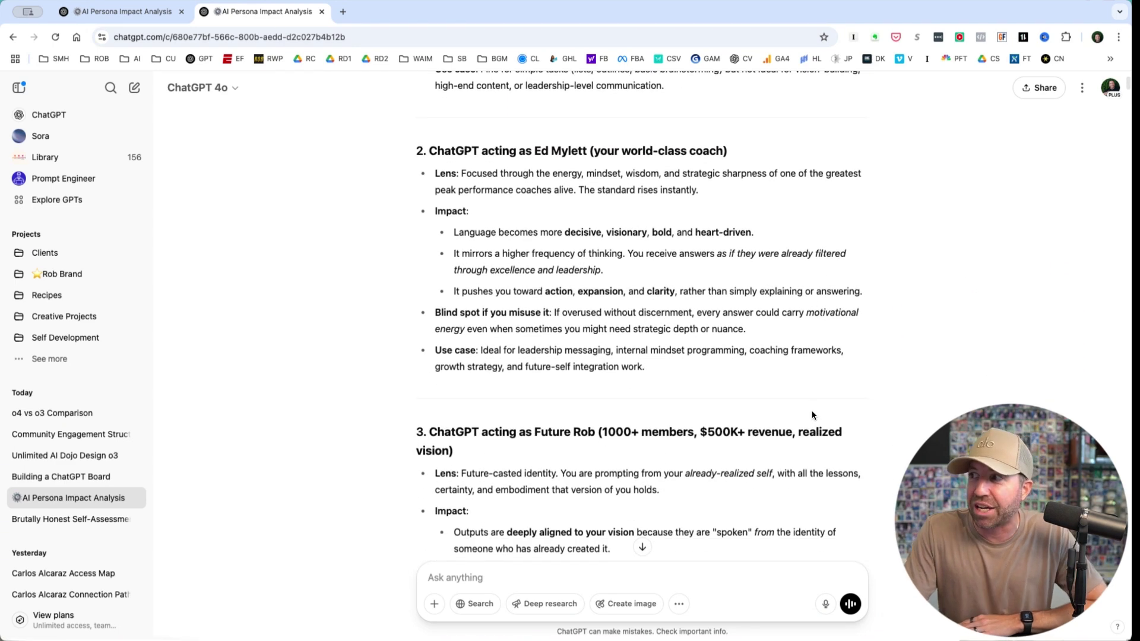
{"action": "scroll", "coordinate": [812, 414], "scroll_direction": "down", "scroll_amount": 1}
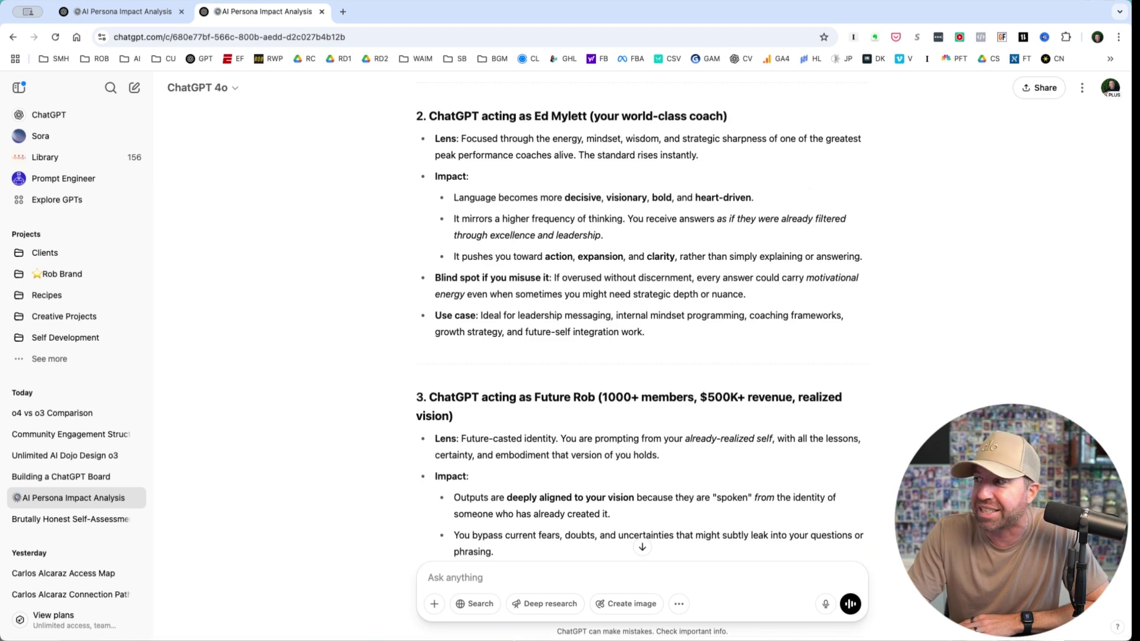
{"action": "scroll", "coordinate": [811, 414], "scroll_direction": "down", "scroll_amount": 6}
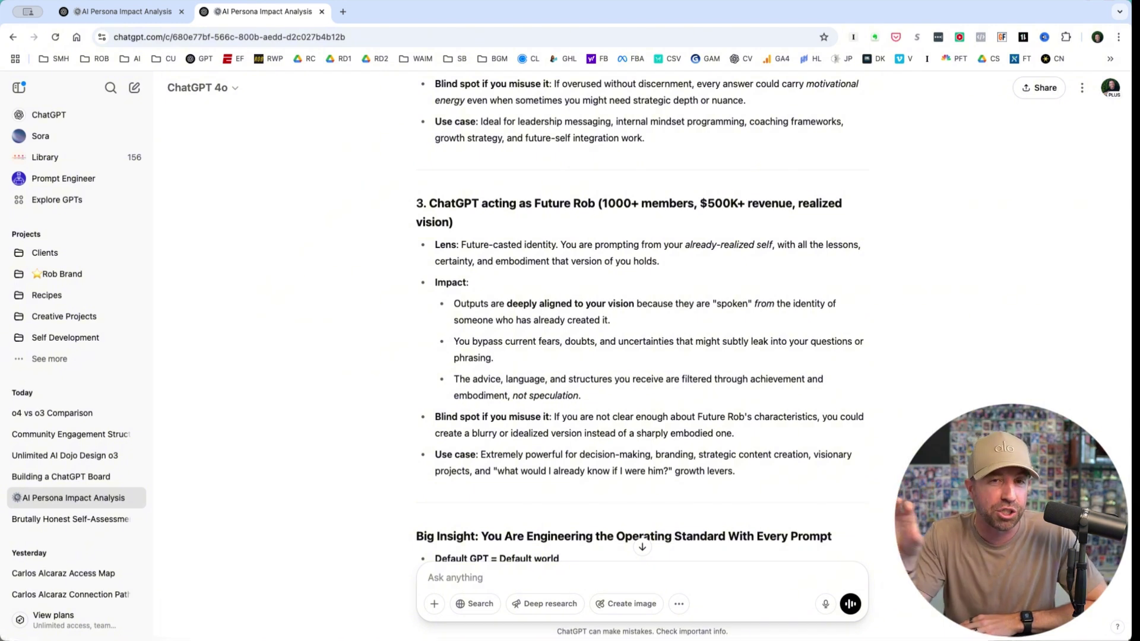
{"action": "scroll", "coordinate": [938, 426], "scroll_direction": "down", "scroll_amount": 5}
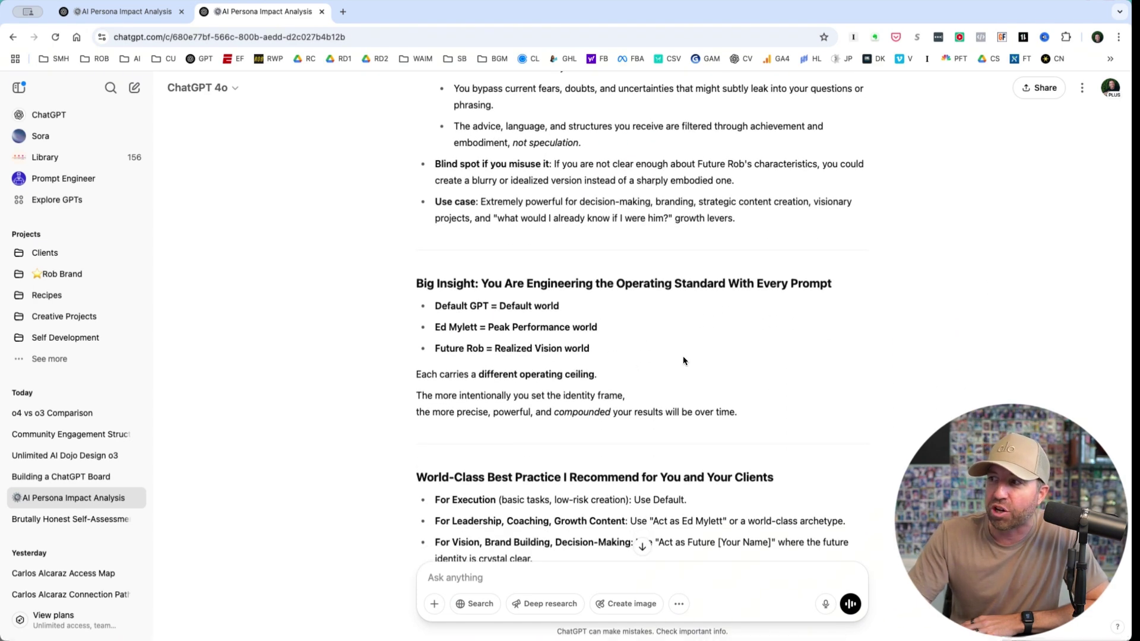
{"action": "scroll", "coordinate": [683, 354], "scroll_direction": "down", "scroll_amount": 1}
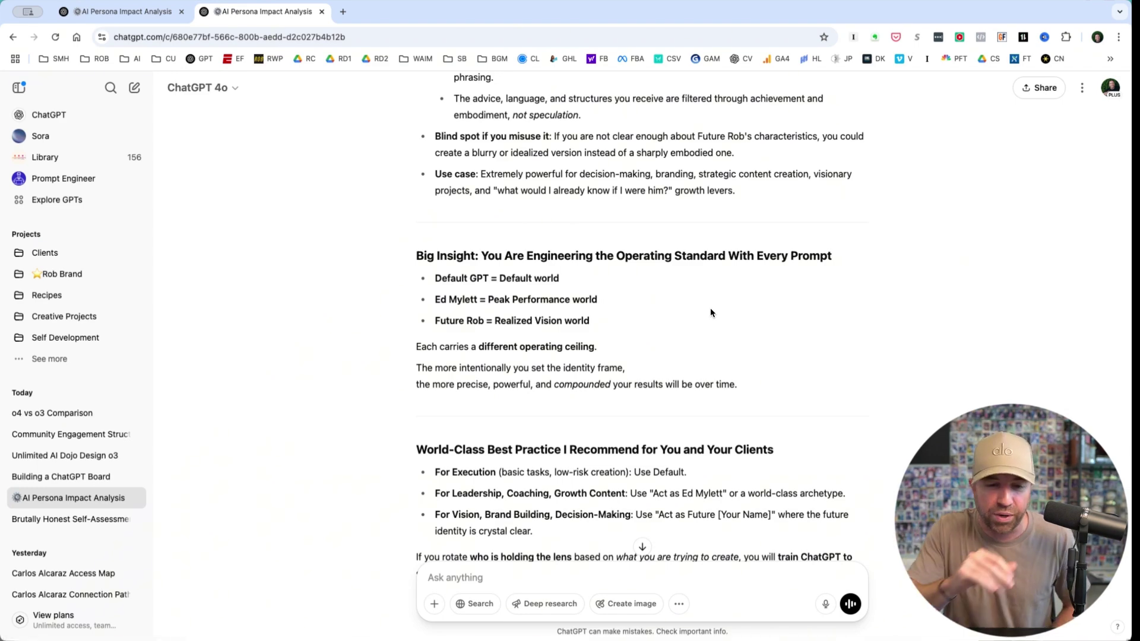
{"action": "scroll", "coordinate": [742, 354], "scroll_direction": "down", "scroll_amount": 3}
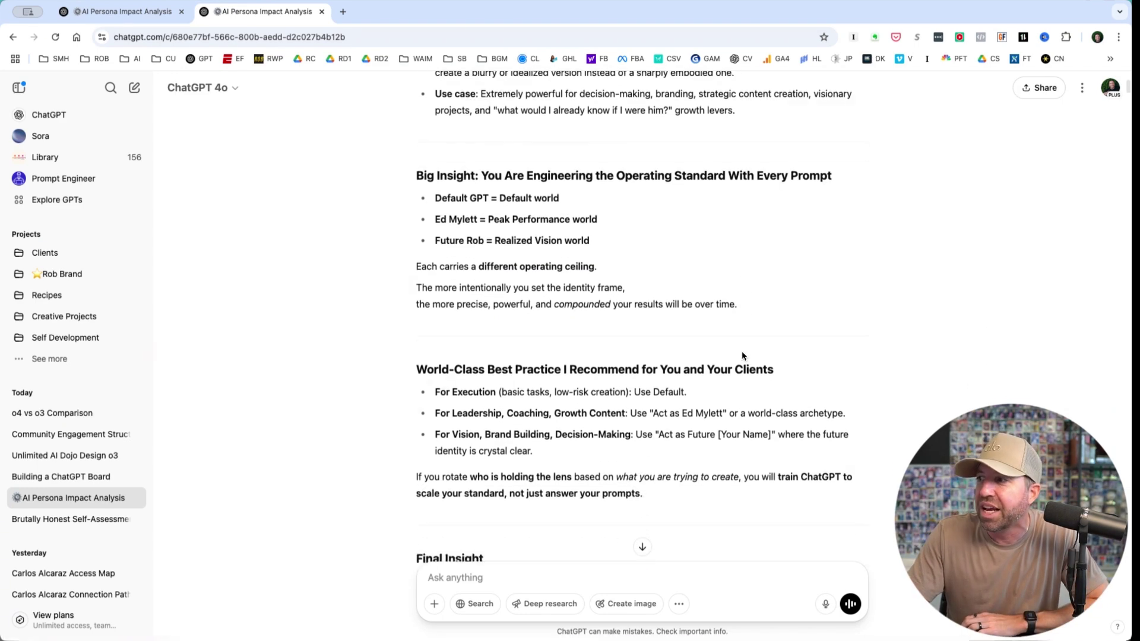
{"action": "scroll", "coordinate": [742, 355], "scroll_direction": "down", "scroll_amount": 20}
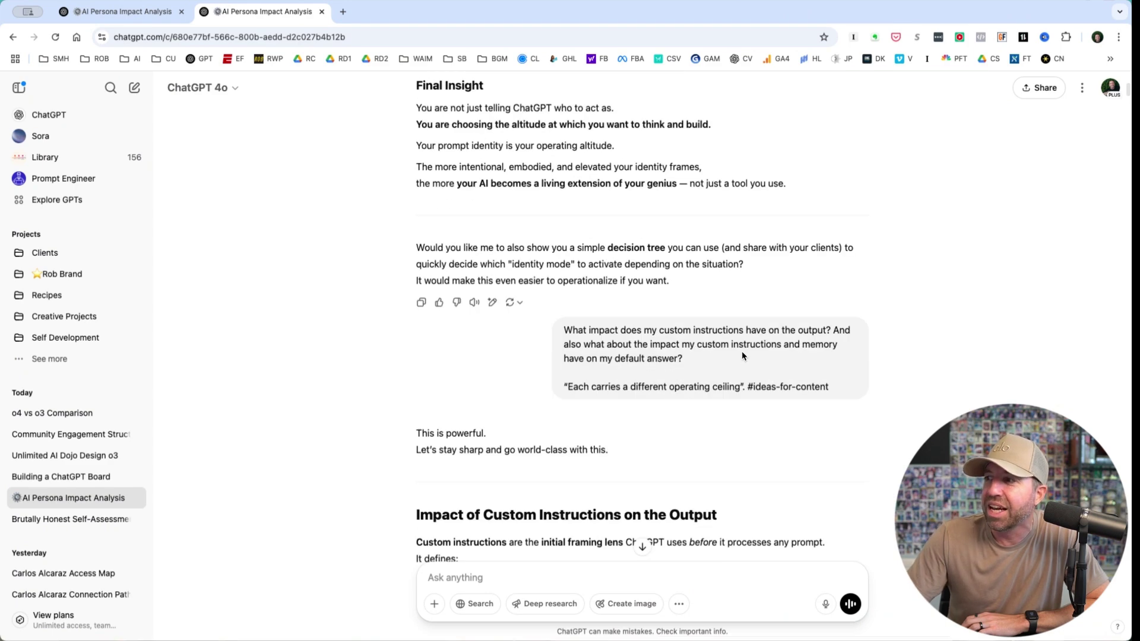
{"action": "scroll", "coordinate": [741, 355], "scroll_direction": "down", "scroll_amount": 5}
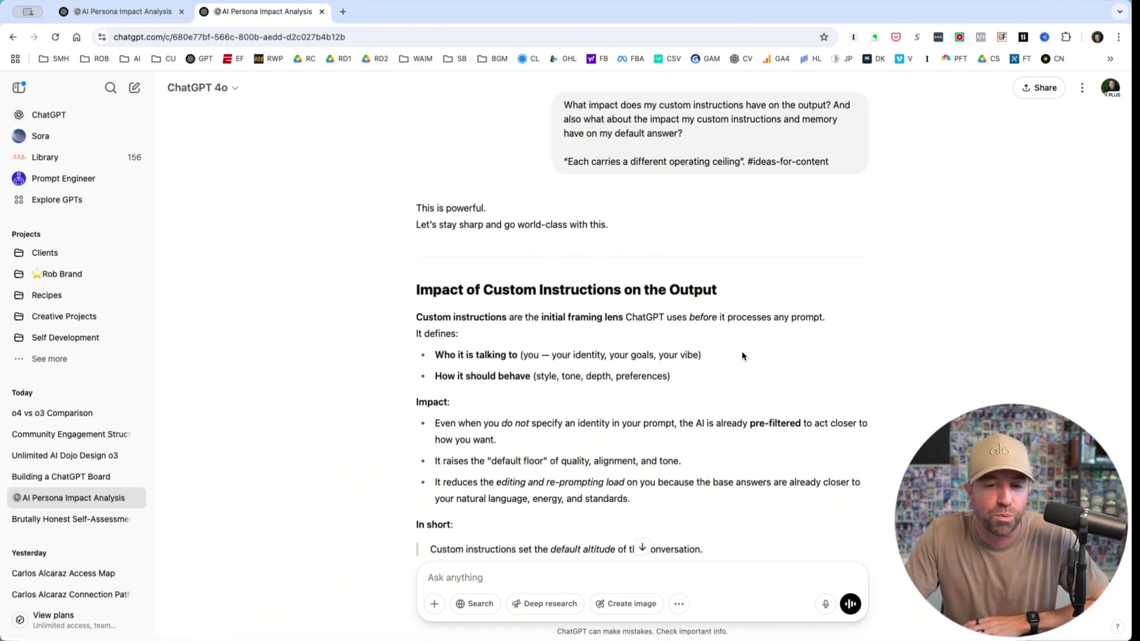
{"action": "scroll", "coordinate": [770, 444], "scroll_direction": "down", "scroll_amount": 6}
{"action": "scroll", "coordinate": [770, 442], "scroll_direction": "down", "scroll_amount": 4}
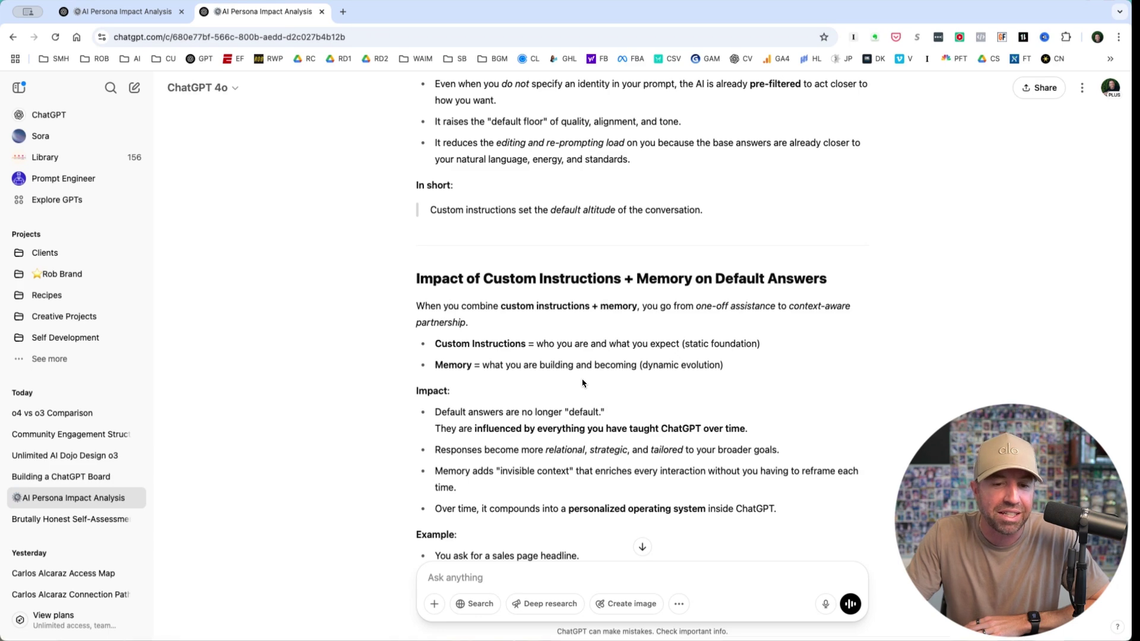
{"action": "scroll", "coordinate": [582, 383], "scroll_direction": "down", "scroll_amount": 1}
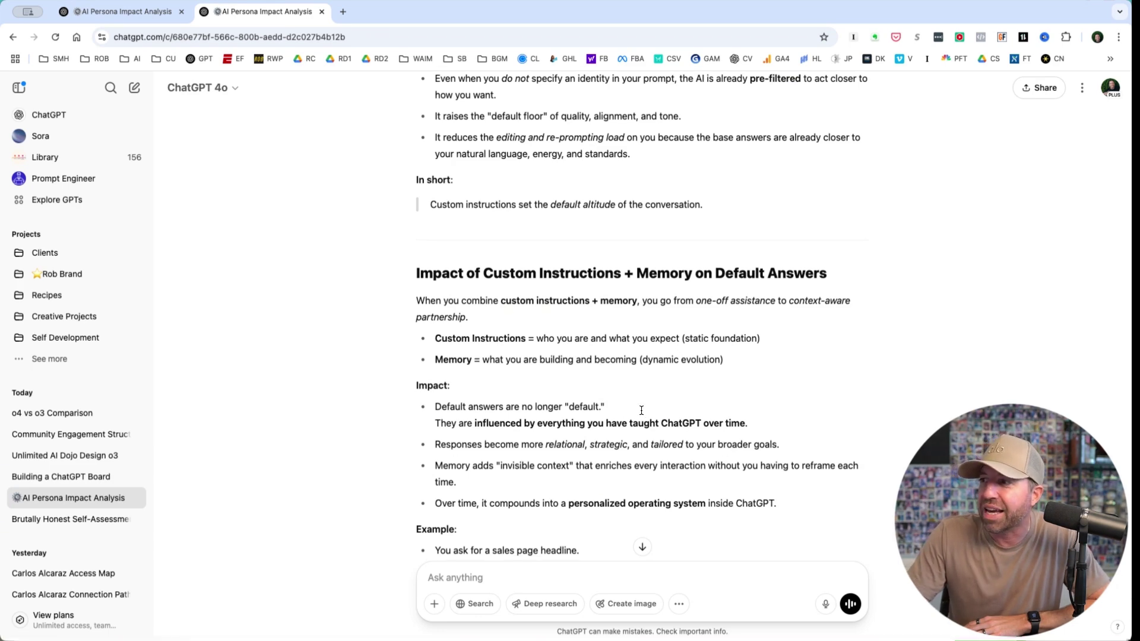
{"action": "scroll", "coordinate": [641, 414], "scroll_direction": "down", "scroll_amount": 9}
{"action": "scroll", "coordinate": [642, 414], "scroll_direction": "down", "scroll_amount": 6}
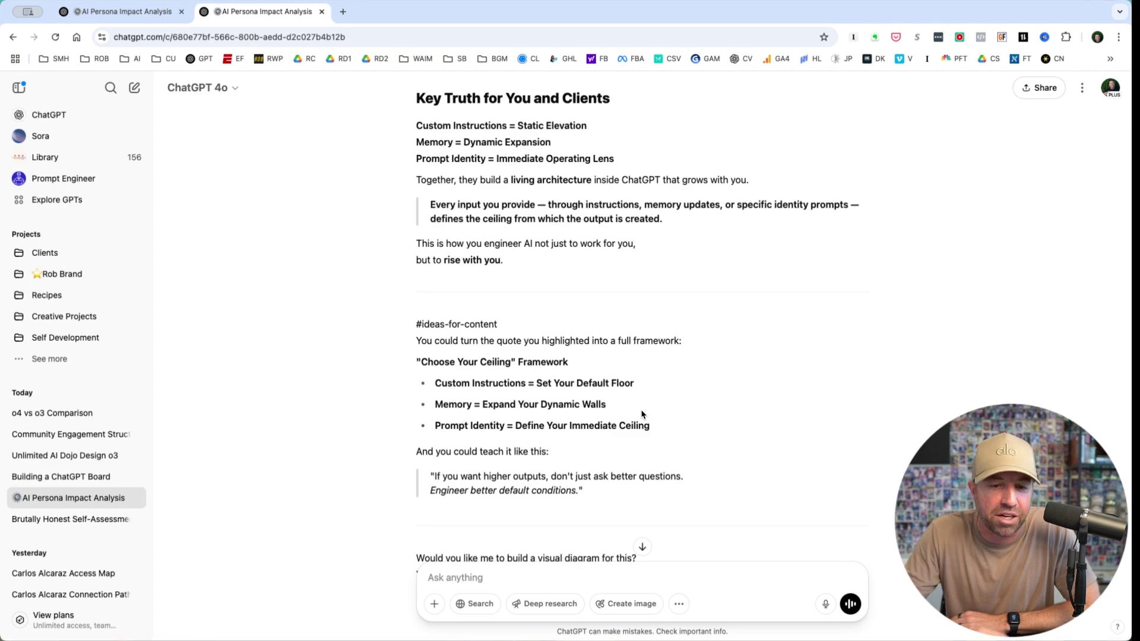
{"action": "scroll", "coordinate": [742, 458], "scroll_direction": "down", "scroll_amount": 3}
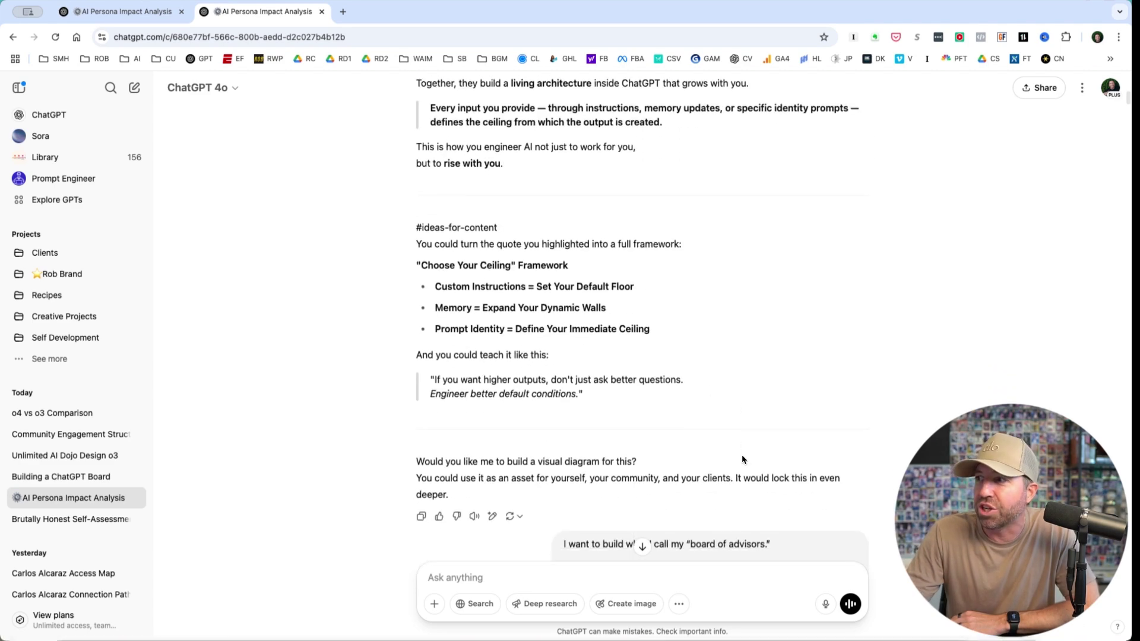
{"action": "scroll", "coordinate": [742, 459], "scroll_direction": "down", "scroll_amount": 10}
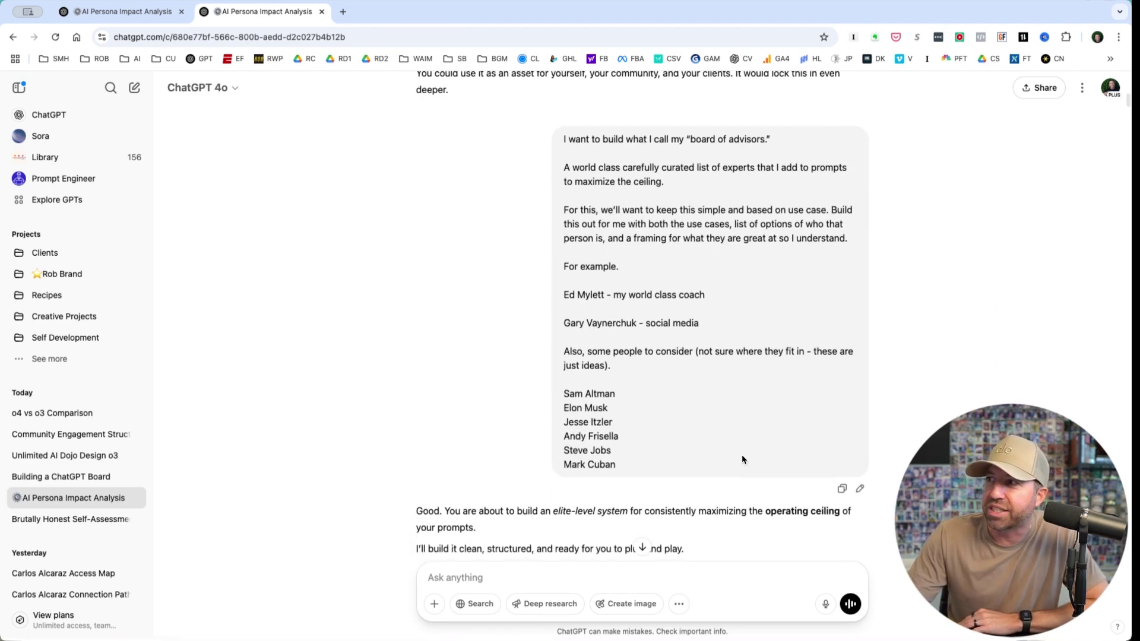
{"action": "scroll", "coordinate": [742, 459], "scroll_direction": "down", "scroll_amount": 1}
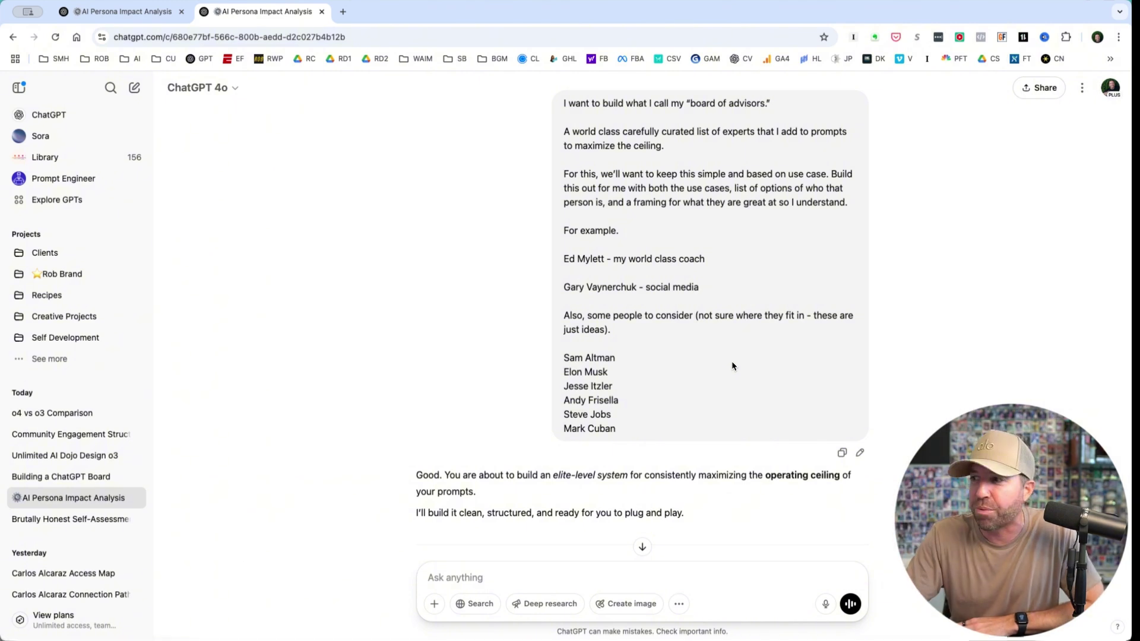
- Scroll past the Quick Reference Table to the seven high-level categories reply to 'I want this simpler'
{"action": "scroll", "coordinate": [732, 366], "scroll_direction": "down", "scroll_amount": 10}
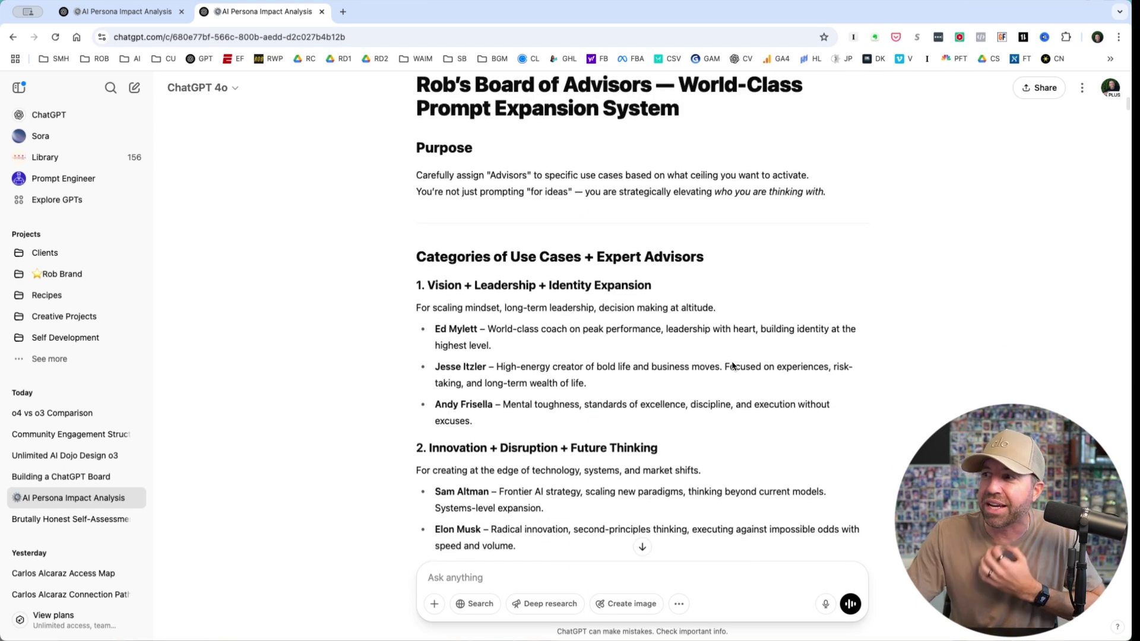
{"action": "scroll", "coordinate": [732, 366], "scroll_direction": "down", "scroll_amount": 3}
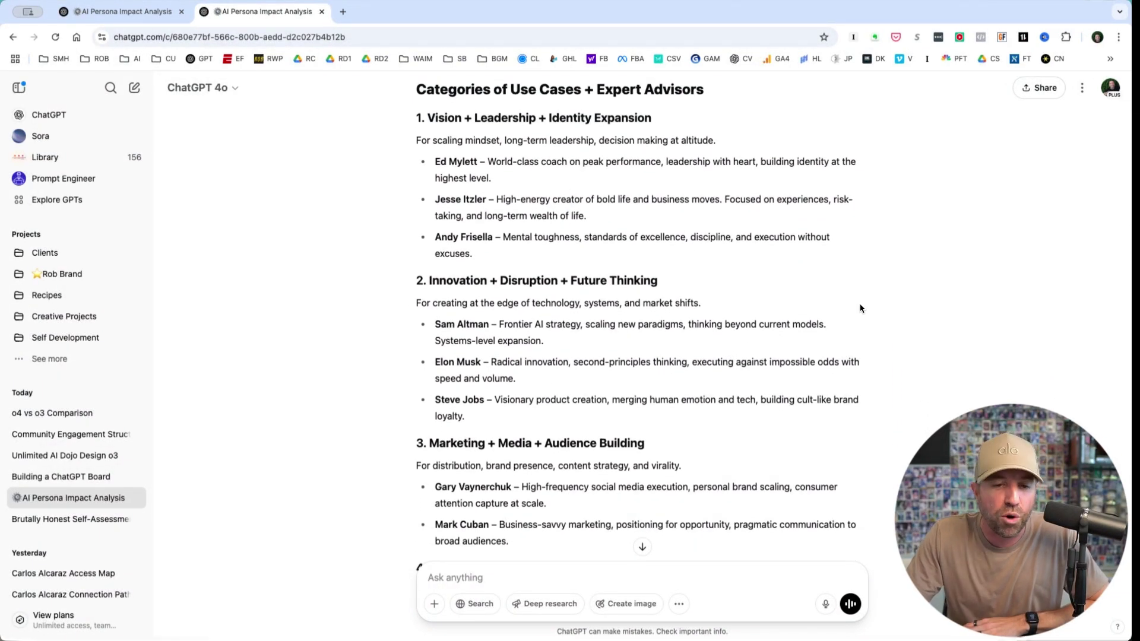
{"action": "scroll", "coordinate": [907, 391], "scroll_direction": "down", "scroll_amount": 4}
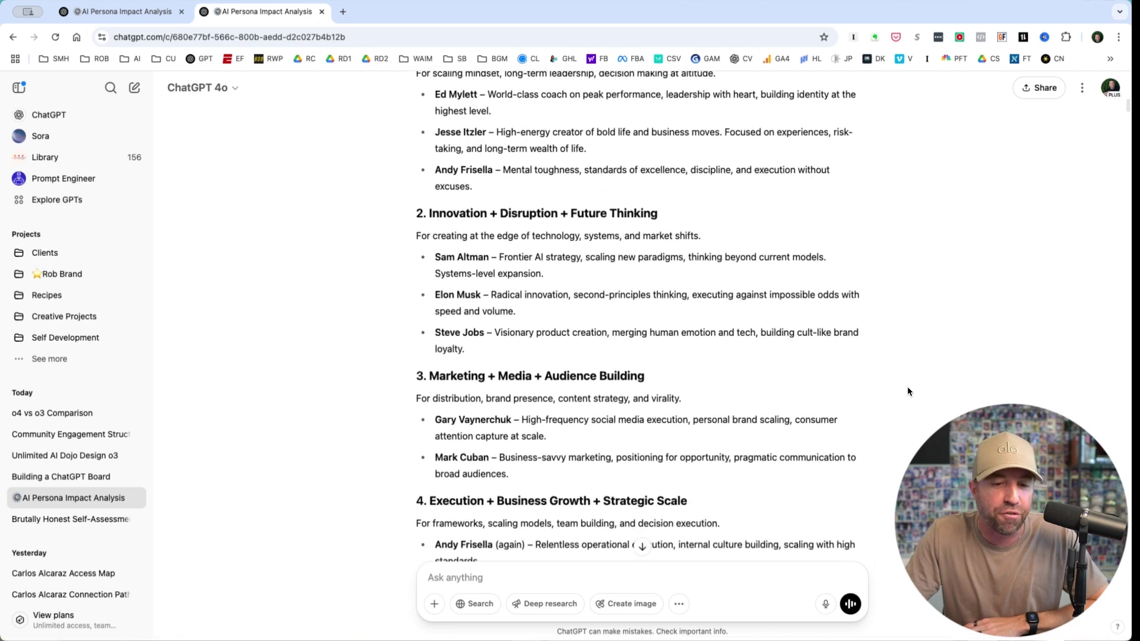
{"action": "scroll", "coordinate": [907, 390], "scroll_direction": "down", "scroll_amount": 7}
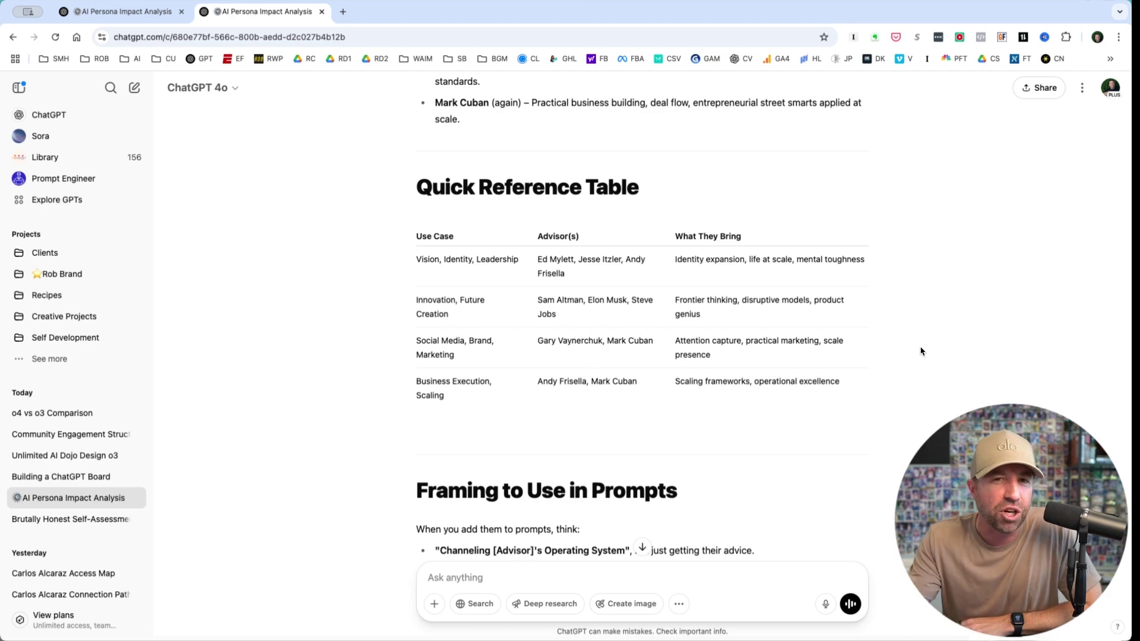
{"action": "scroll", "coordinate": [920, 351], "scroll_direction": "down", "scroll_amount": 15}
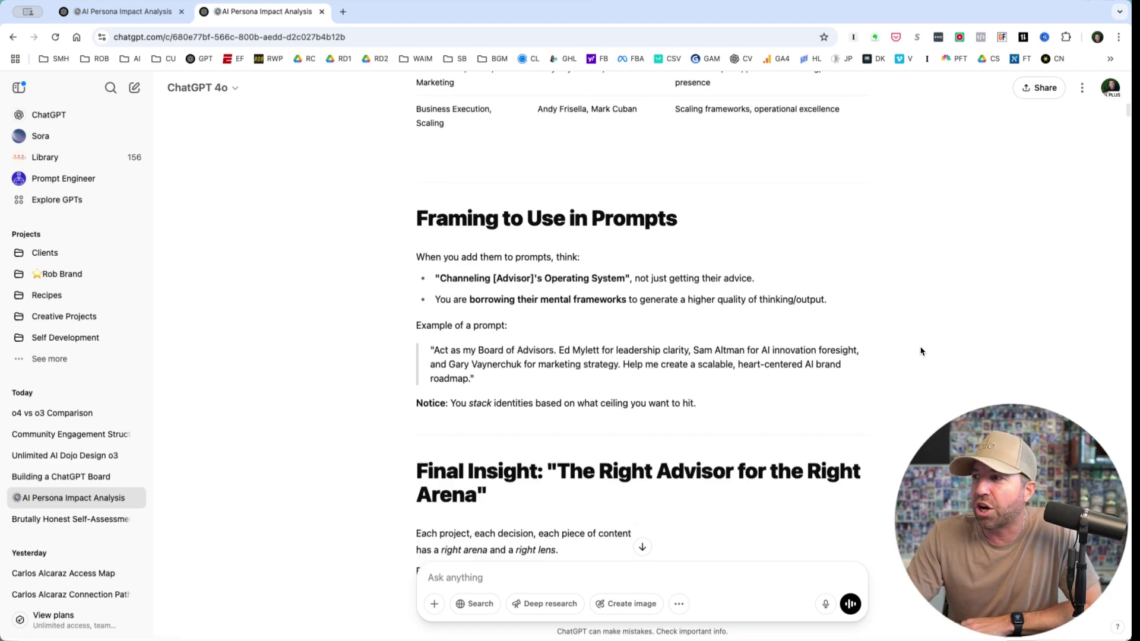
{"action": "scroll", "coordinate": [920, 351], "scroll_direction": "down", "scroll_amount": 2}
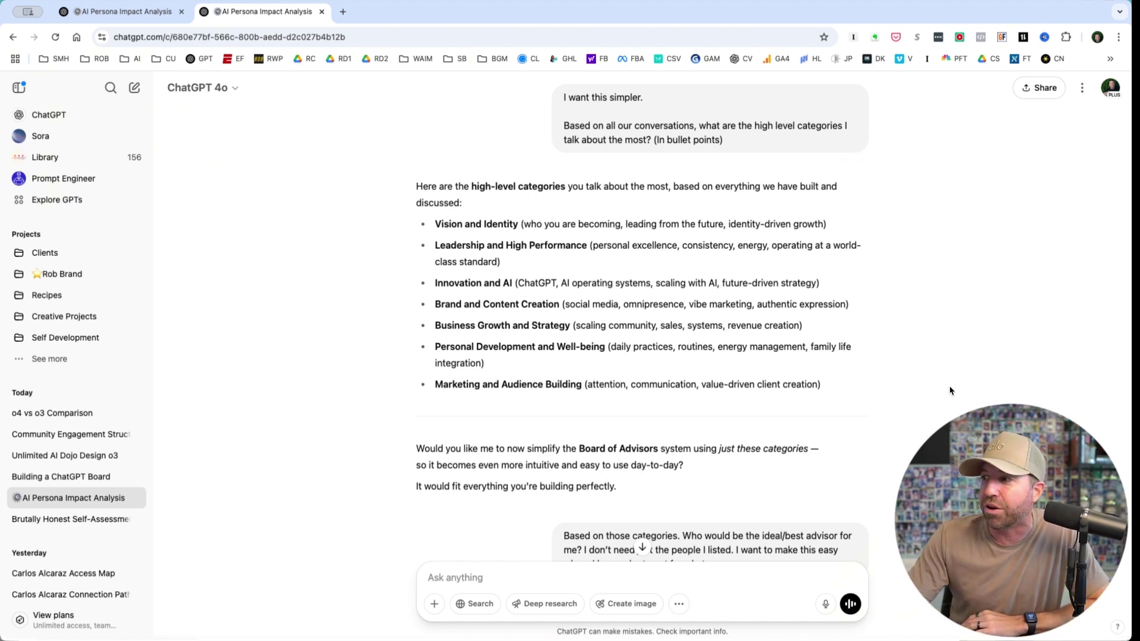
- Scroll through the Simplified and Ultimate Board of Advisors tables to the Advisor Assignments reply
{"action": "scroll", "coordinate": [961, 317], "scroll_direction": "down", "scroll_amount": 6}
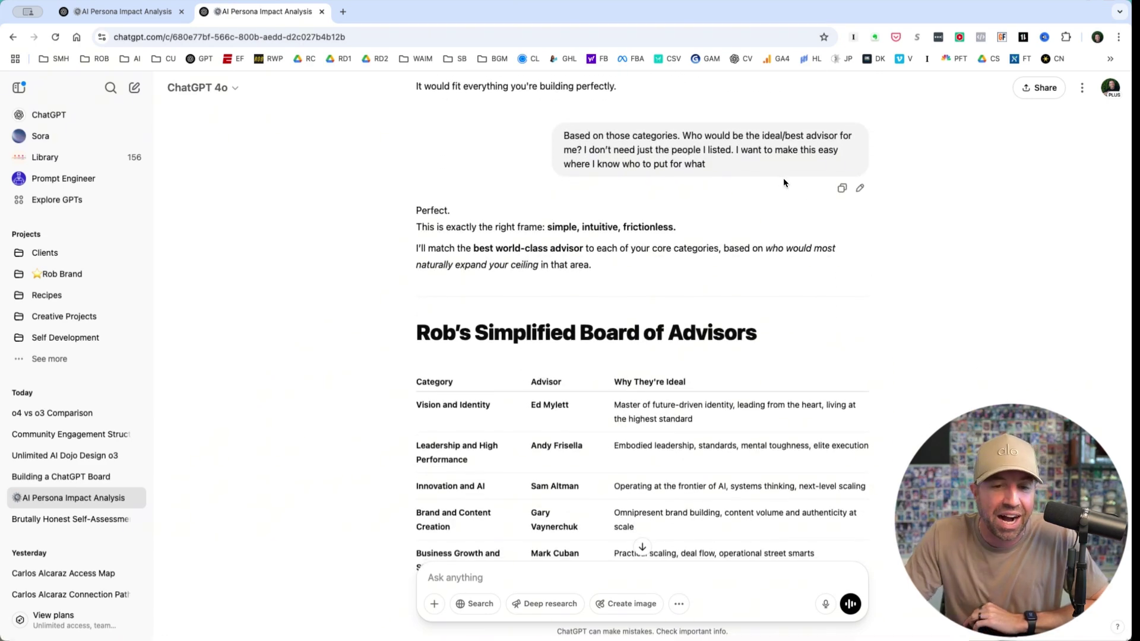
{"action": "scroll", "coordinate": [782, 177], "scroll_direction": "down", "scroll_amount": 3}
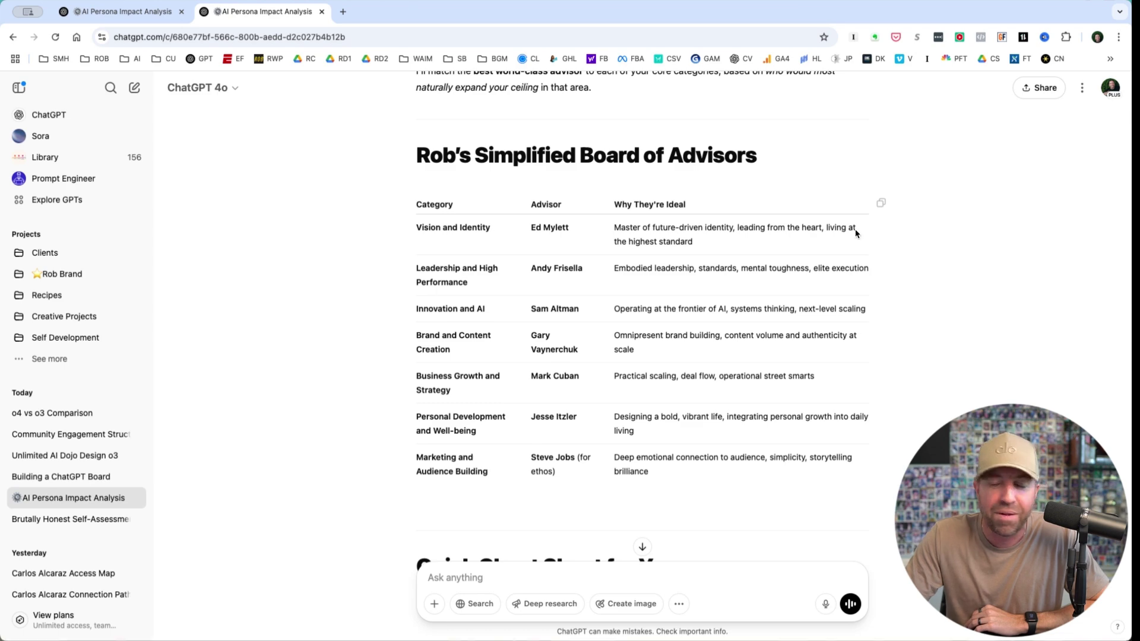
{"action": "scroll", "coordinate": [668, 383], "scroll_direction": "down", "scroll_amount": 4}
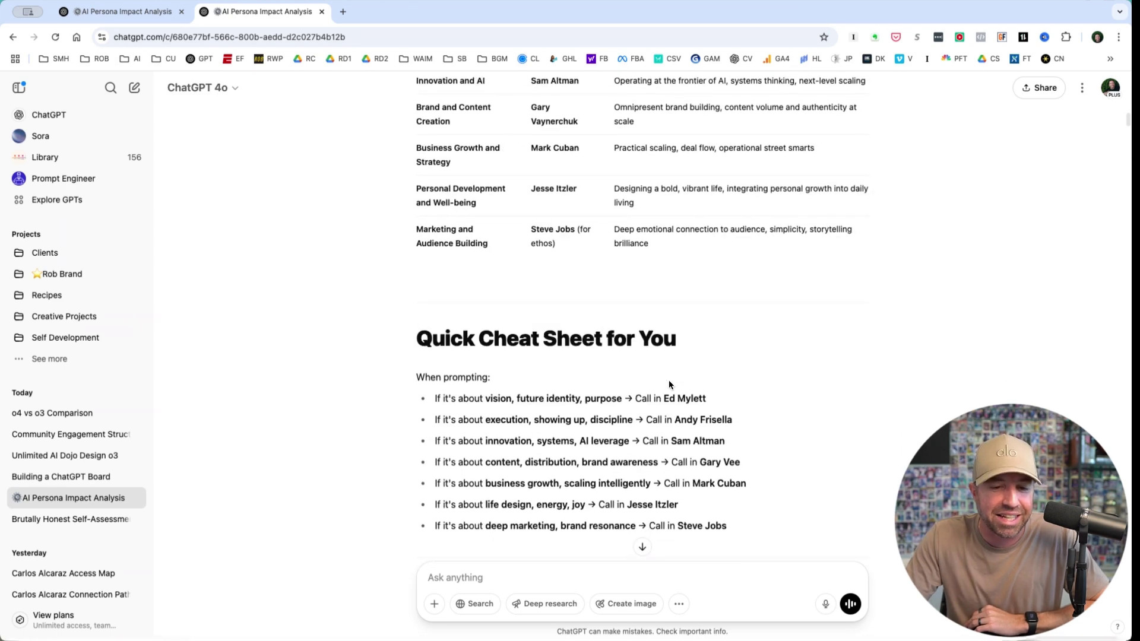
{"action": "scroll", "coordinate": [669, 385], "scroll_direction": "down", "scroll_amount": 10}
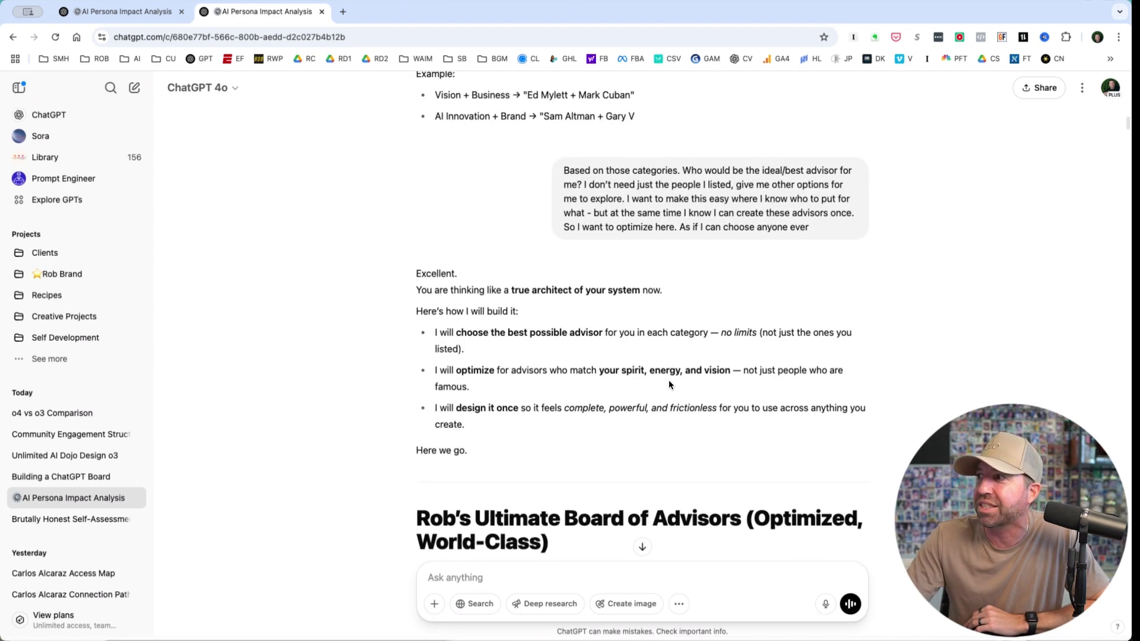
{"action": "scroll", "coordinate": [668, 384], "scroll_direction": "down", "scroll_amount": 1}
{"action": "scroll", "coordinate": [668, 385], "scroll_direction": "down", "scroll_amount": 1}
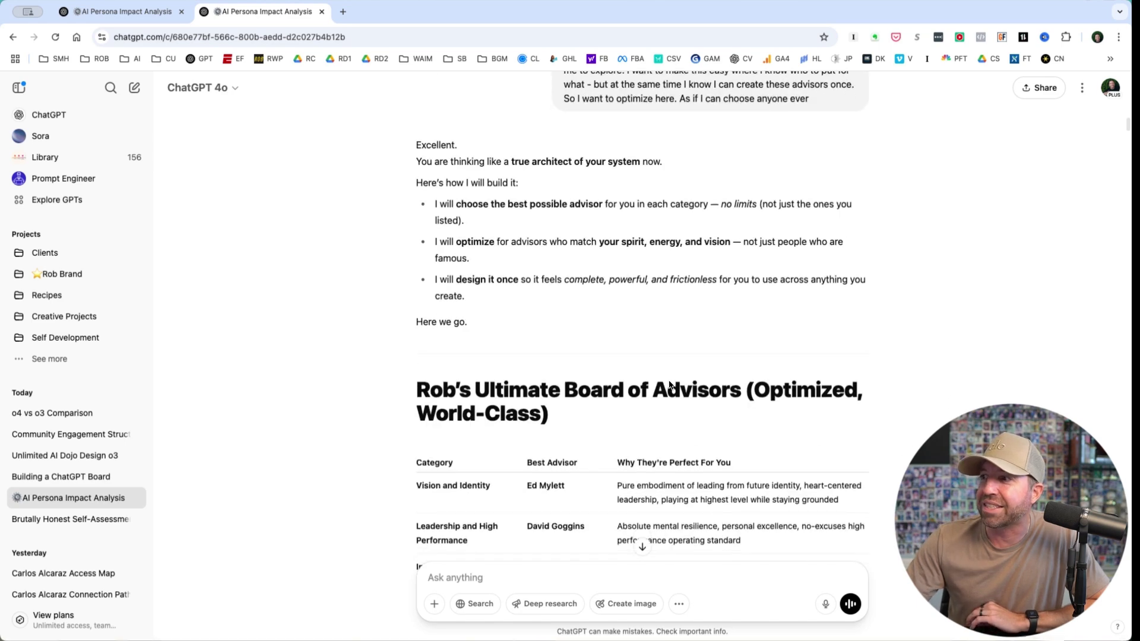
{"action": "scroll", "coordinate": [669, 384], "scroll_direction": "down", "scroll_amount": 20}
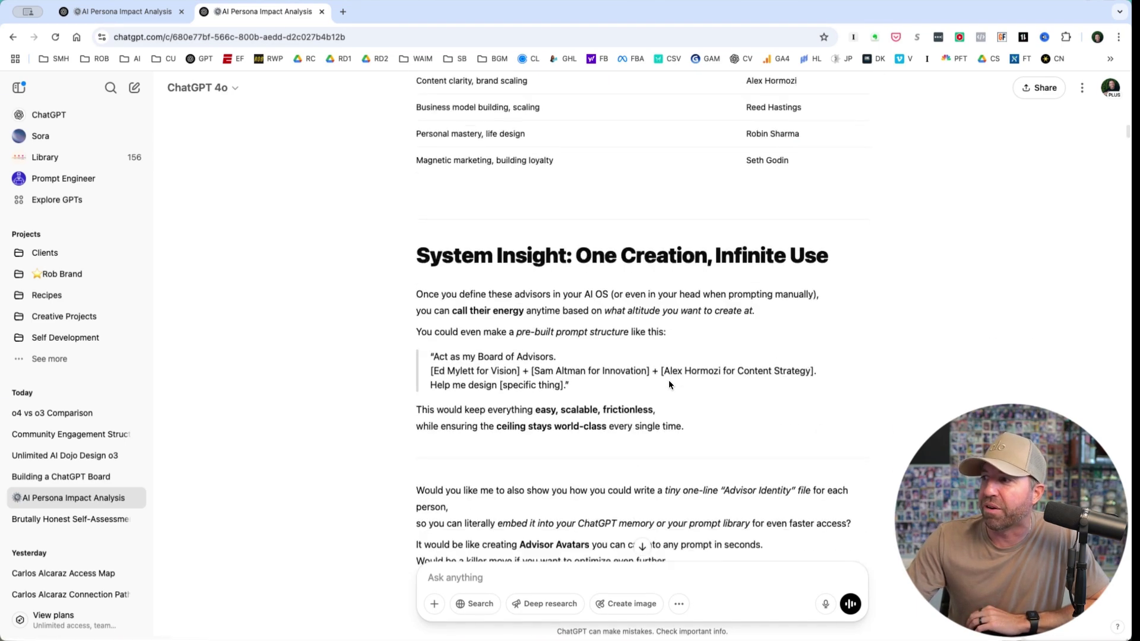
{"action": "scroll", "coordinate": [668, 384], "scroll_direction": "down", "scroll_amount": 9}
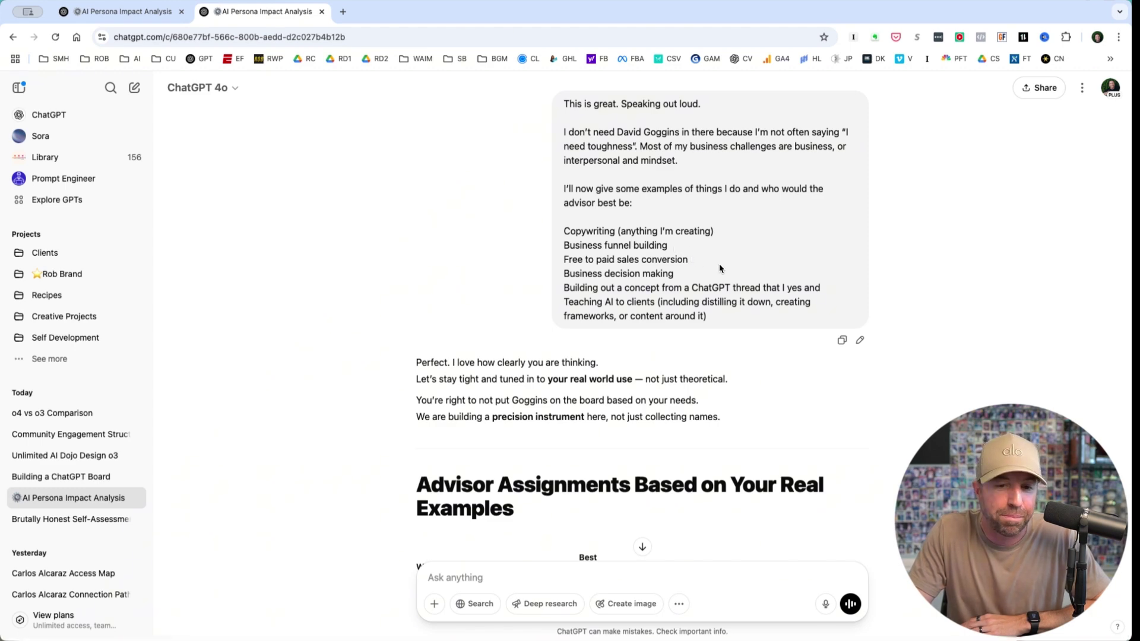
- Read past the Advisor Assignments table and Simple Operating Rule to the six-advisor table and Optional Bonus
{"action": "scroll", "coordinate": [728, 373], "scroll_direction": "down", "scroll_amount": 4}
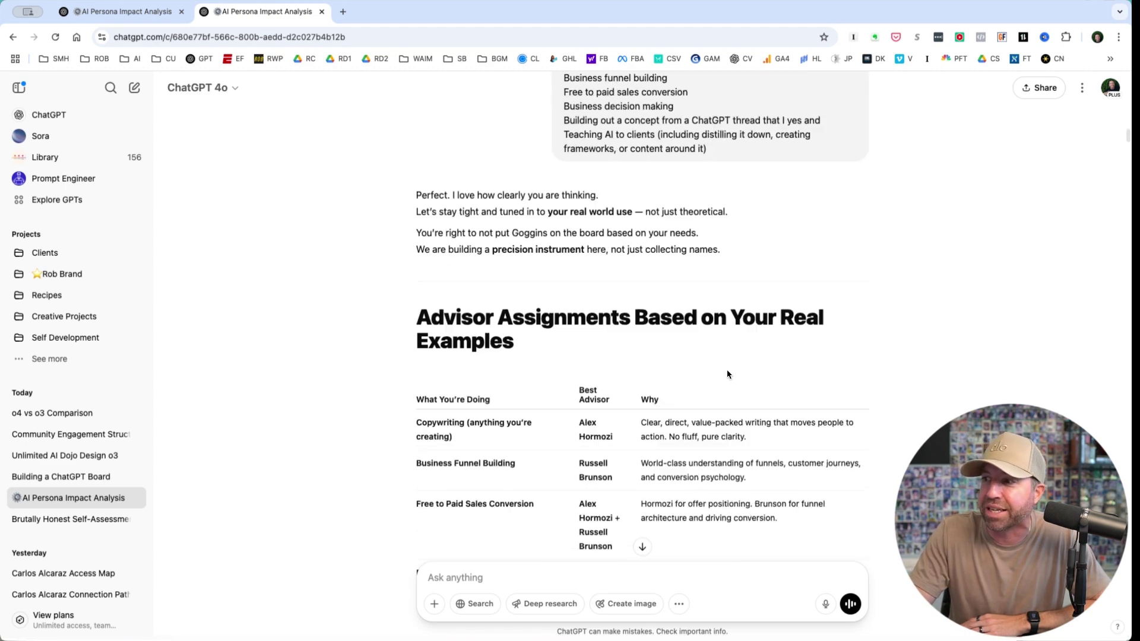
{"action": "scroll", "coordinate": [728, 372], "scroll_direction": "down", "scroll_amount": 4}
{"action": "scroll", "coordinate": [728, 372], "scroll_direction": "up", "scroll_amount": 1}
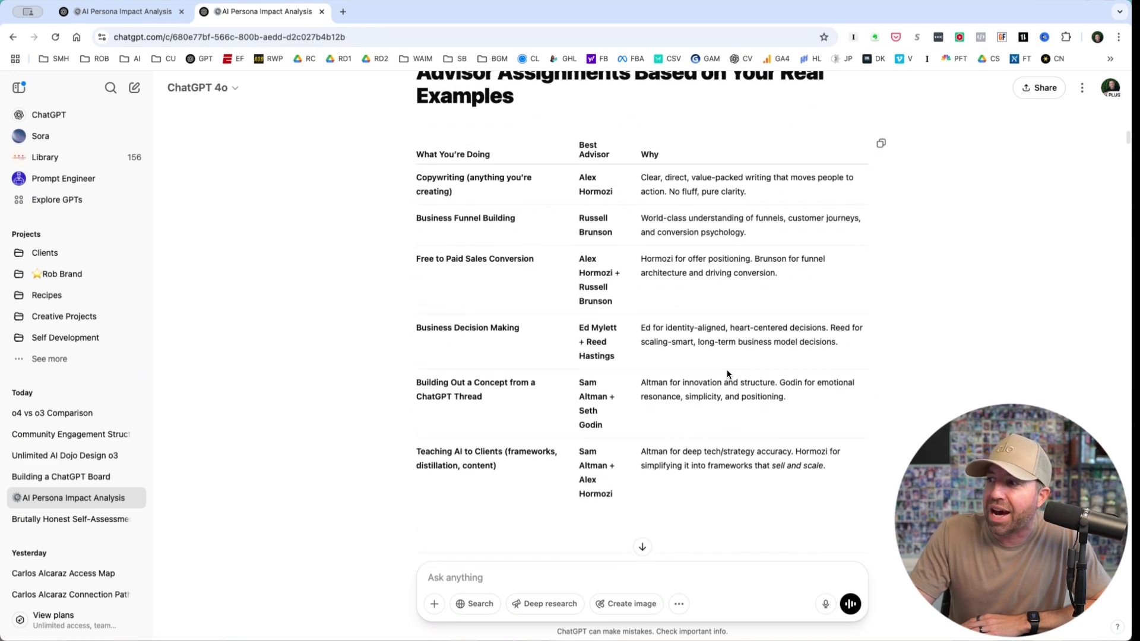
{"action": "scroll", "coordinate": [727, 372], "scroll_direction": "down", "scroll_amount": 7}
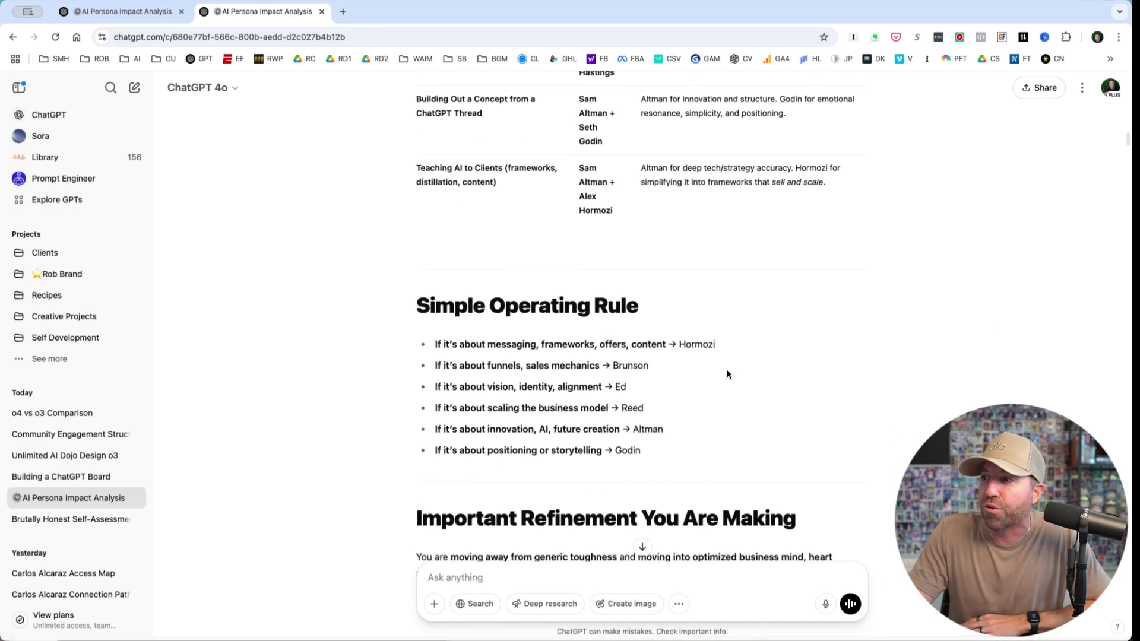
{"action": "scroll", "coordinate": [727, 374], "scroll_direction": "down", "scroll_amount": 1}
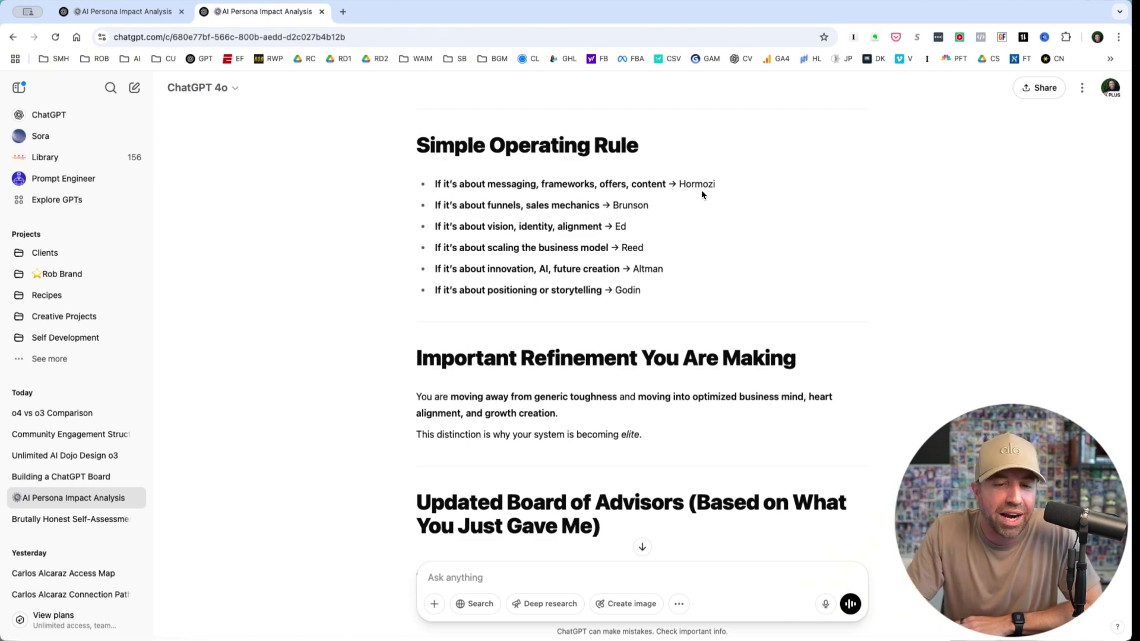
{"action": "scroll", "coordinate": [741, 307], "scroll_direction": "down", "scroll_amount": 8}
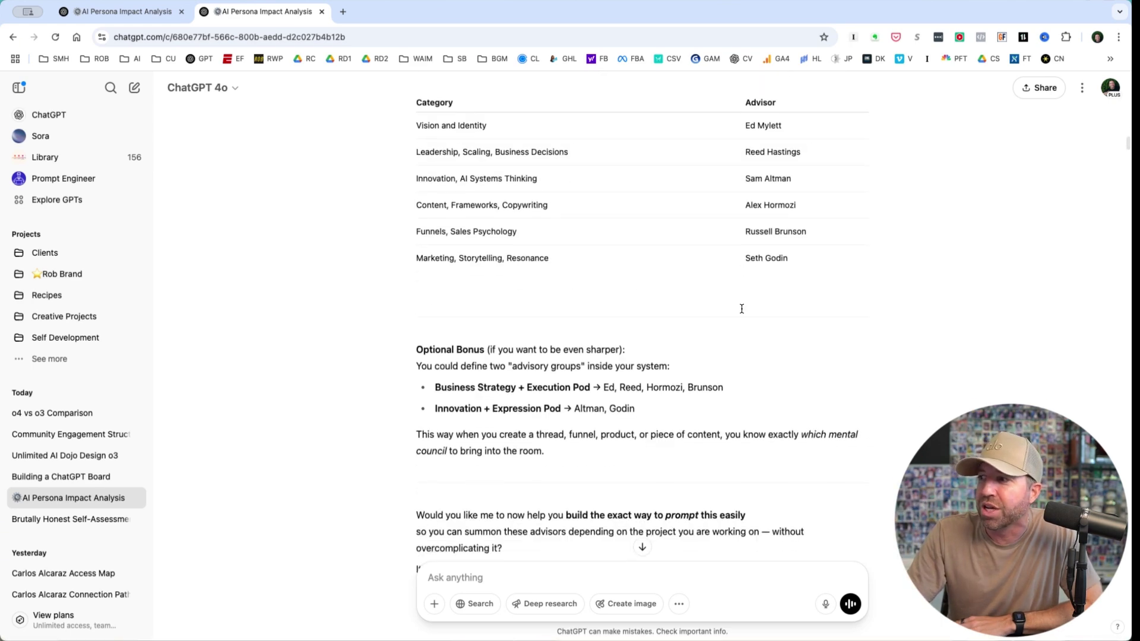
- Read through Quick Recap, Strategic Gaps Analysis and Strategic Additions down to the Summary Recommendation
{"action": "scroll", "coordinate": [741, 309], "scroll_direction": "down", "scroll_amount": 10}
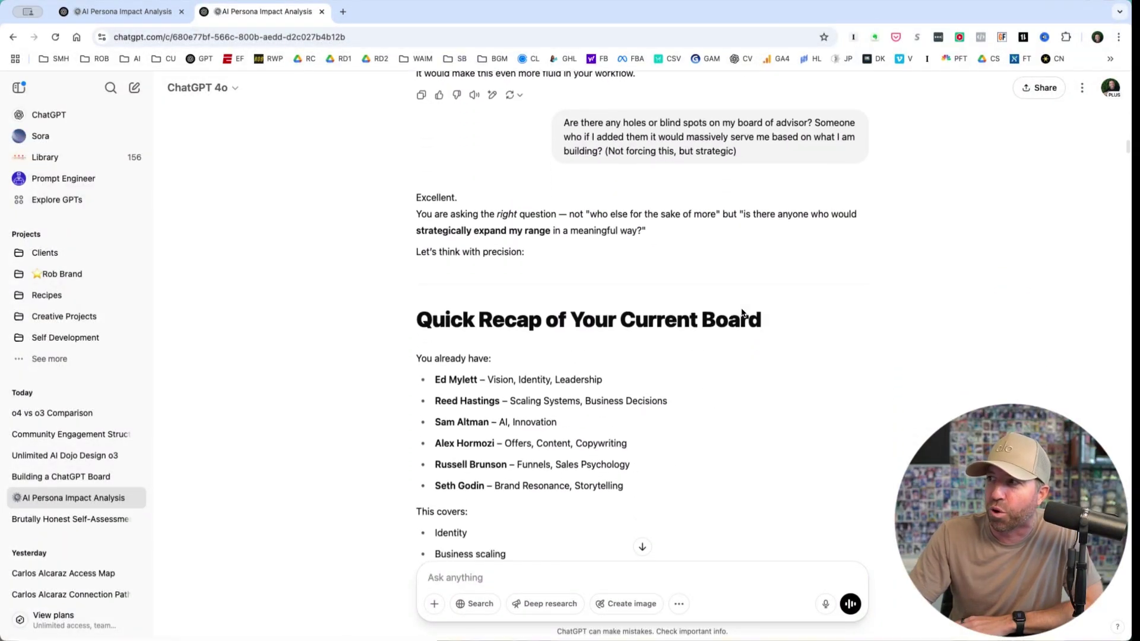
{"action": "scroll", "coordinate": [742, 312], "scroll_direction": "down", "scroll_amount": 1}
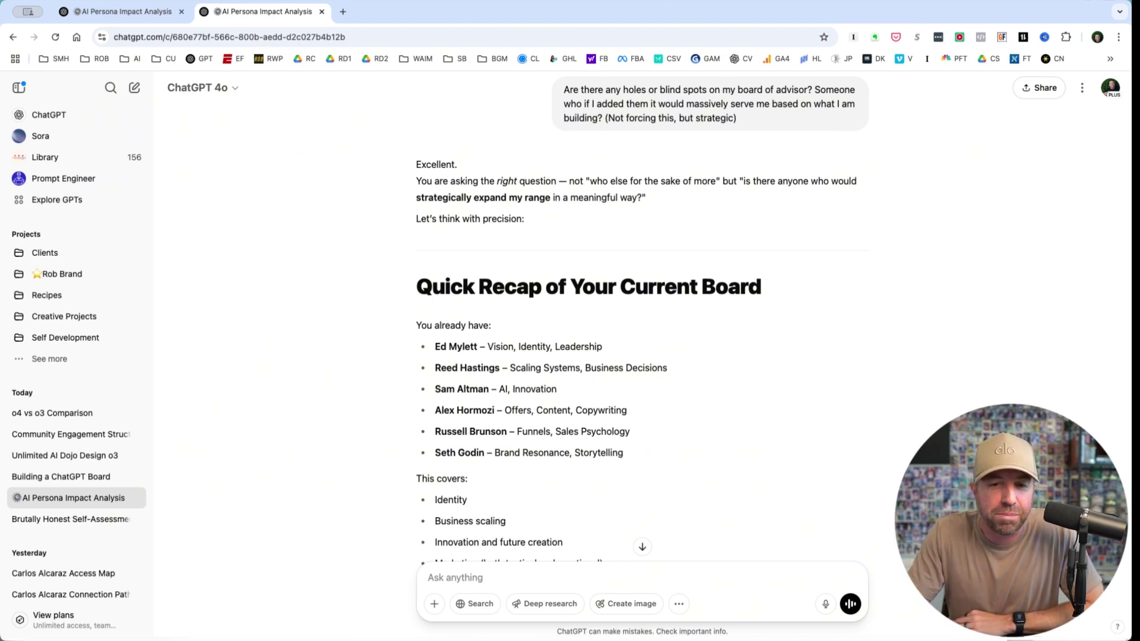
{"action": "scroll", "coordinate": [575, 444], "scroll_direction": "down", "scroll_amount": 3}
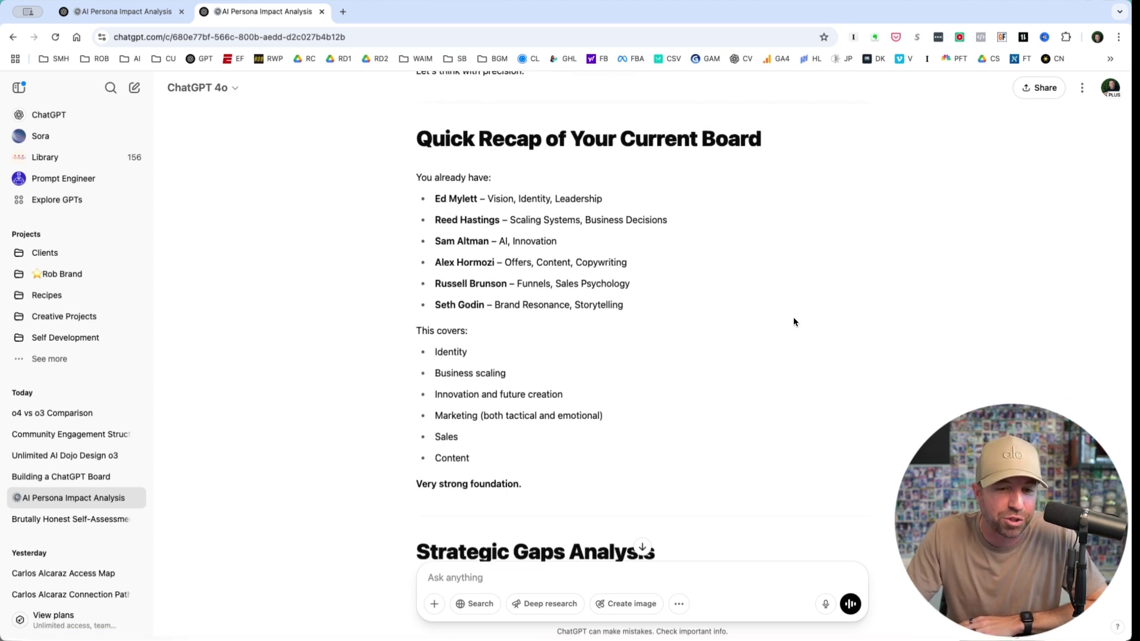
{"action": "scroll", "coordinate": [793, 323], "scroll_direction": "down", "scroll_amount": 7}
{"action": "scroll", "coordinate": [793, 318], "scroll_direction": "down", "scroll_amount": 5}
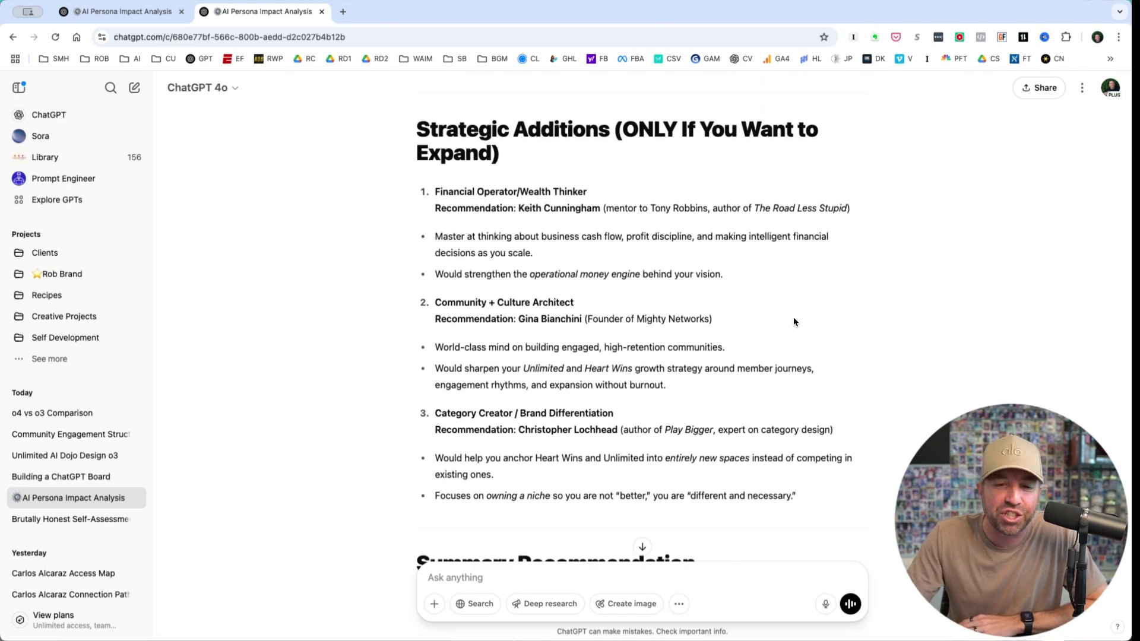
{"action": "scroll", "coordinate": [793, 322], "scroll_direction": "down", "scroll_amount": 1}
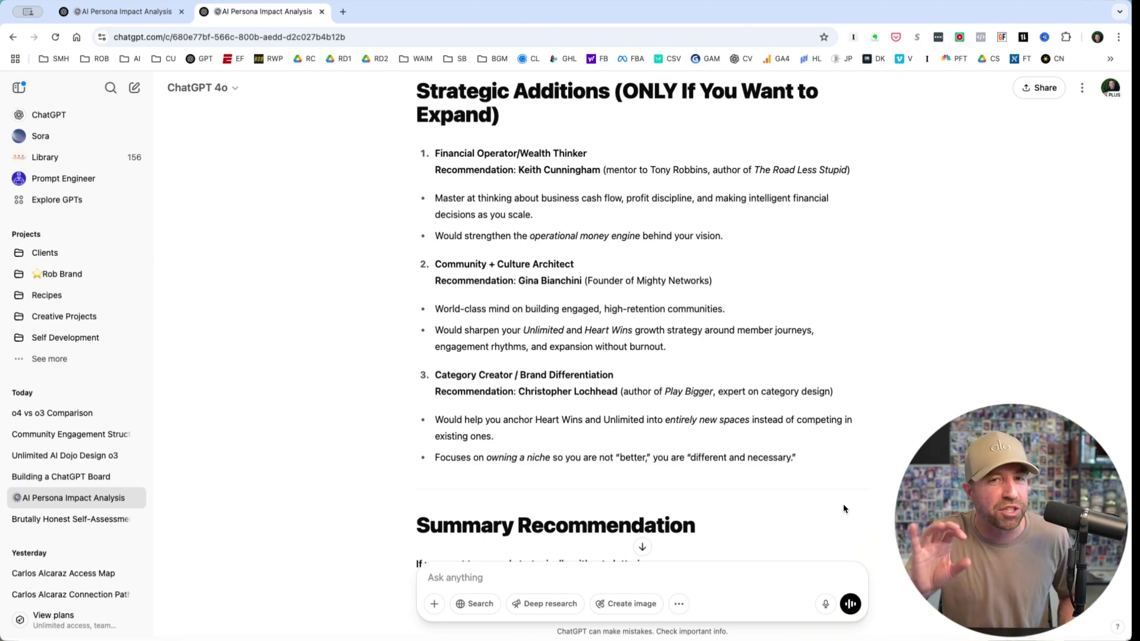
- Scroll to the 'Ultimate Board of Advisors (Optimized, Full Version)' table with the three new advisors
{"action": "scroll", "coordinate": [844, 509], "scroll_direction": "down", "scroll_amount": 5}
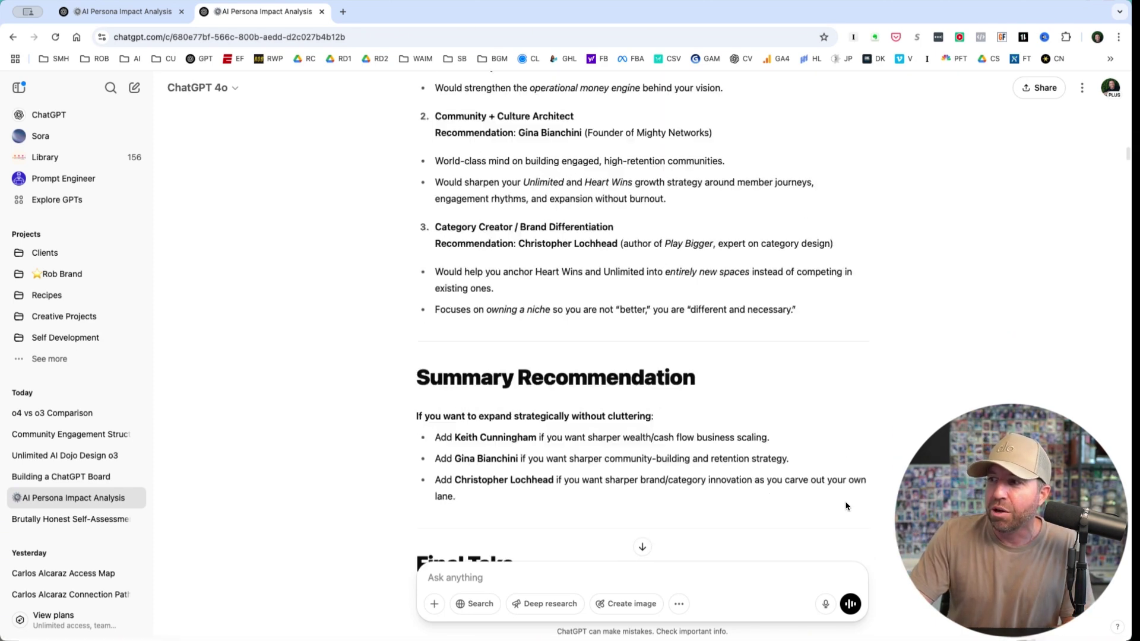
{"action": "scroll", "coordinate": [845, 506], "scroll_direction": "down", "scroll_amount": 10}
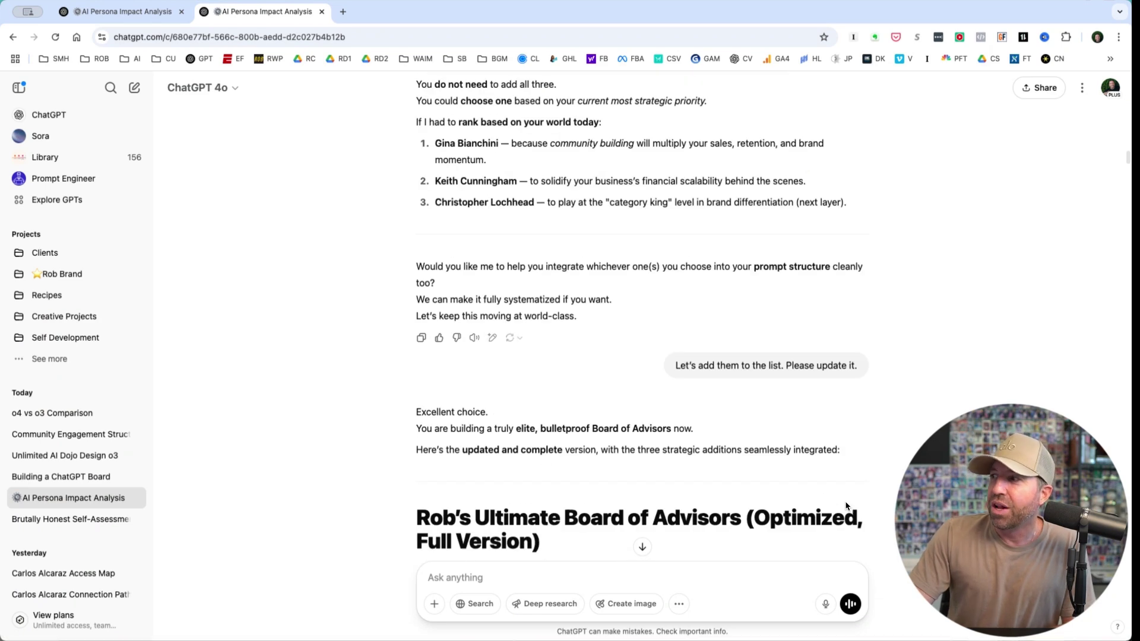
{"action": "scroll", "coordinate": [846, 505], "scroll_direction": "down", "scroll_amount": 10}
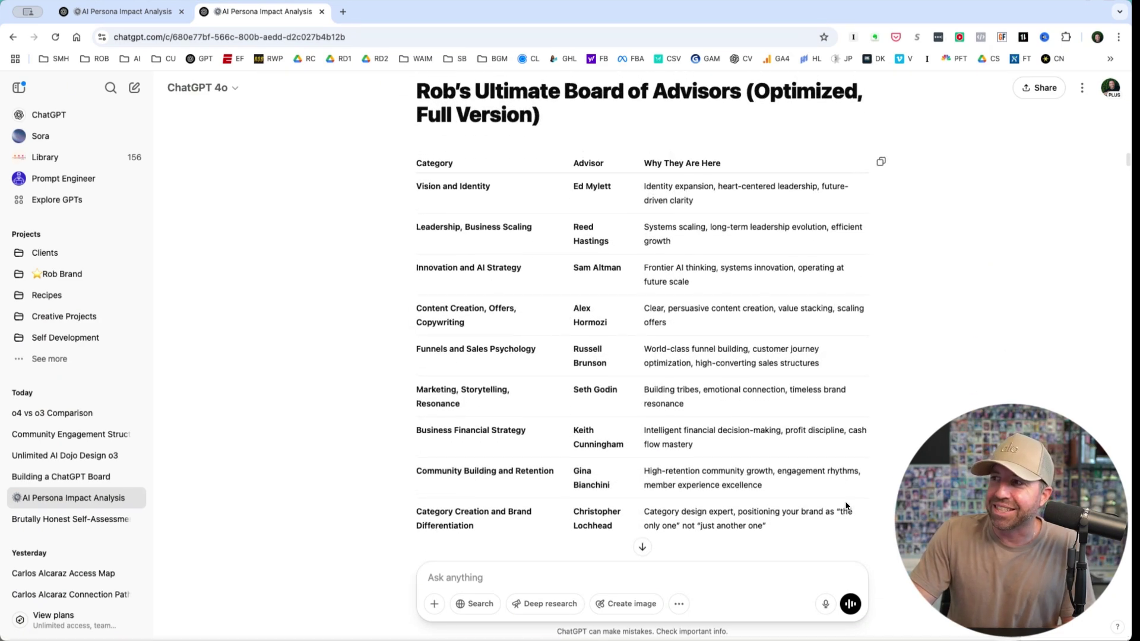